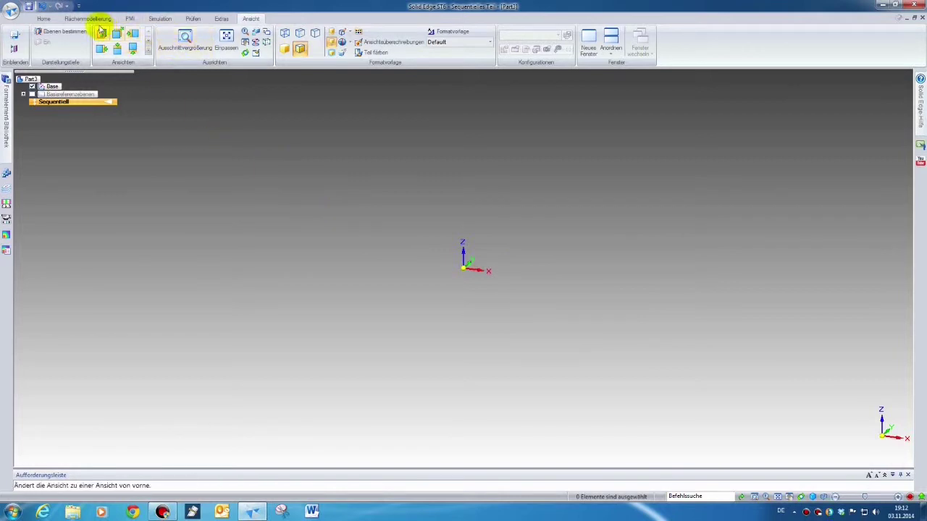
- Start an extrusion on the XZ reference plane and sketch a rectangle about 50 mm wide and 23 mm high around the origin
left_click(39, 20)
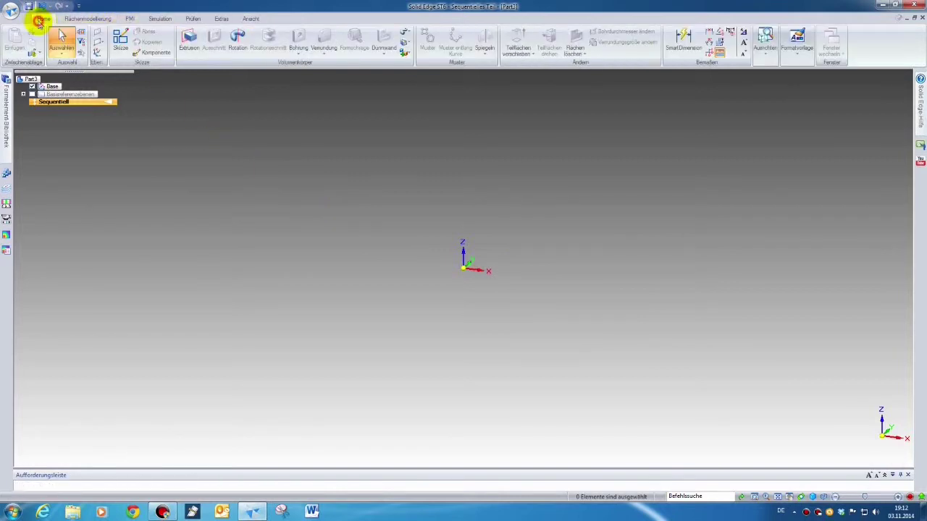
left_click(189, 42)
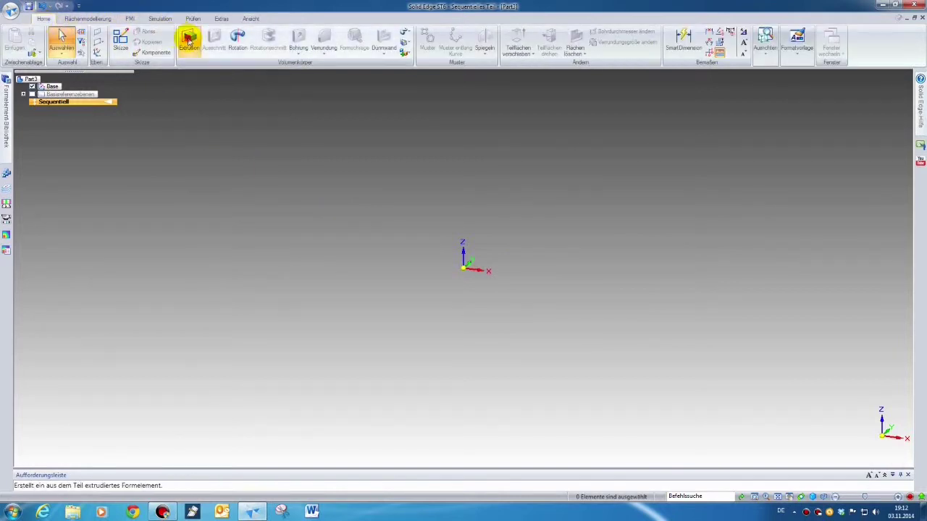
left_click(467, 263)
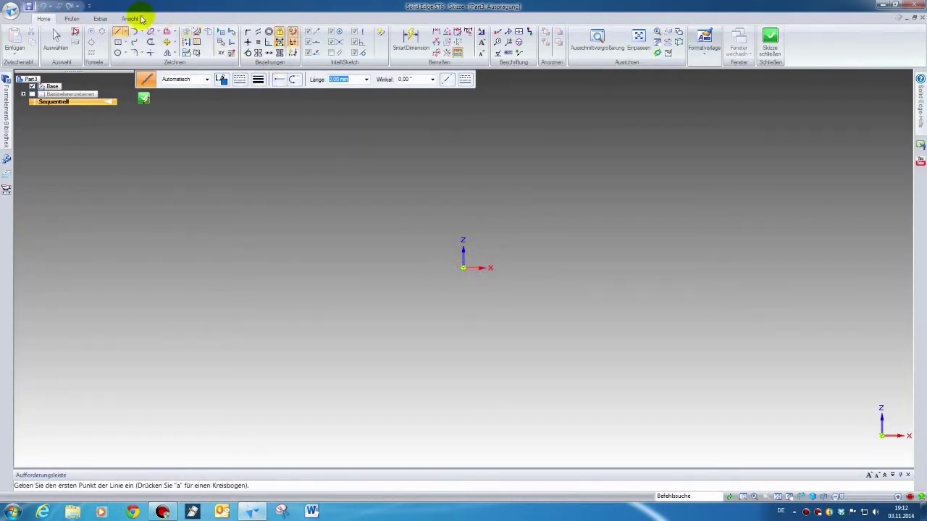
left_click(118, 42)
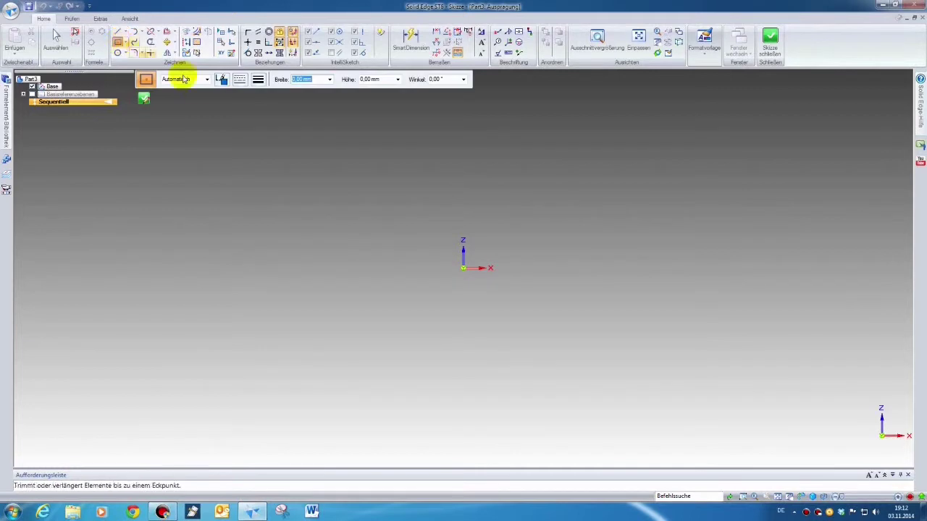
left_click(411, 229)
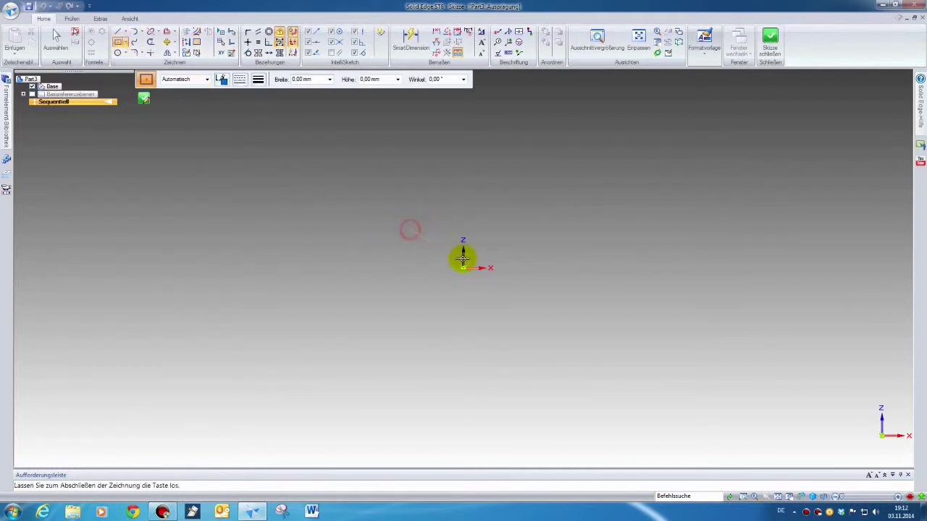
left_click(542, 288)
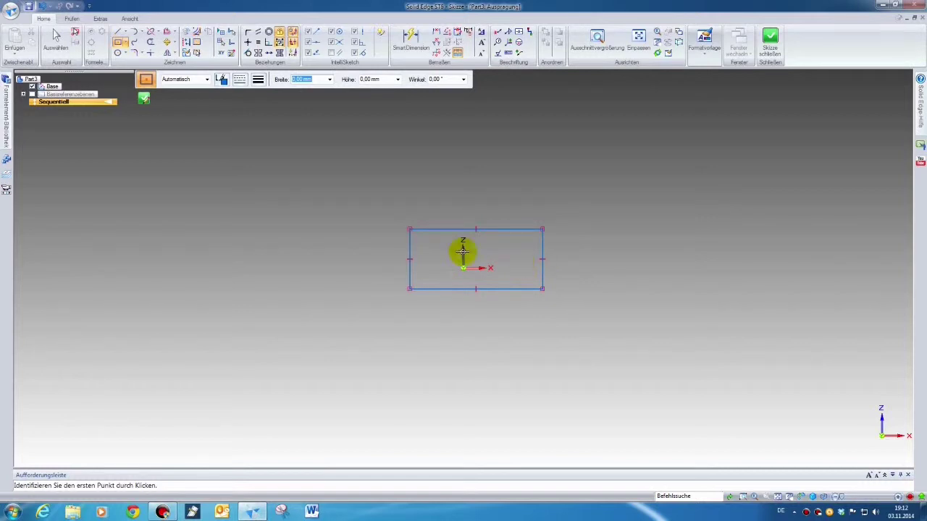
- Dimension the rectangle's top edge and set its width to 240 mm
left_click(410, 40)
left_click(473, 229)
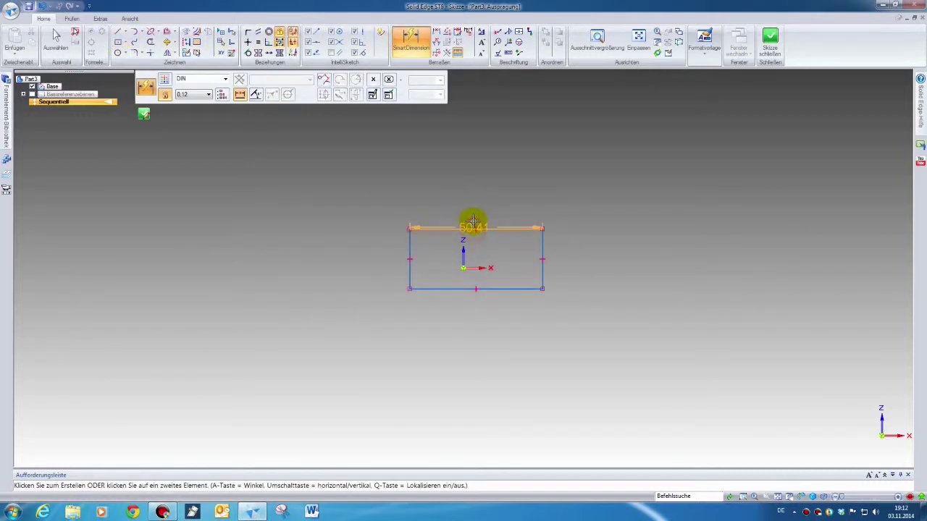
left_click(472, 203)
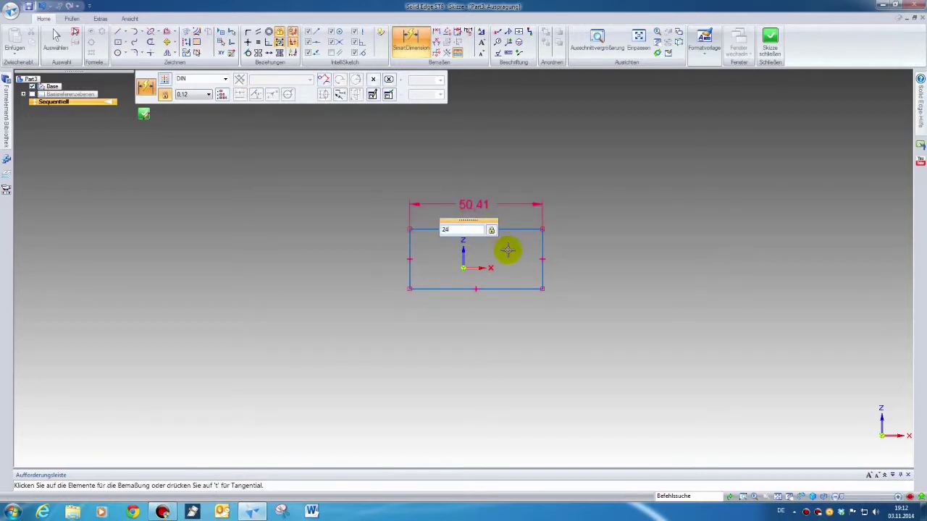
type("240")
key("Return")
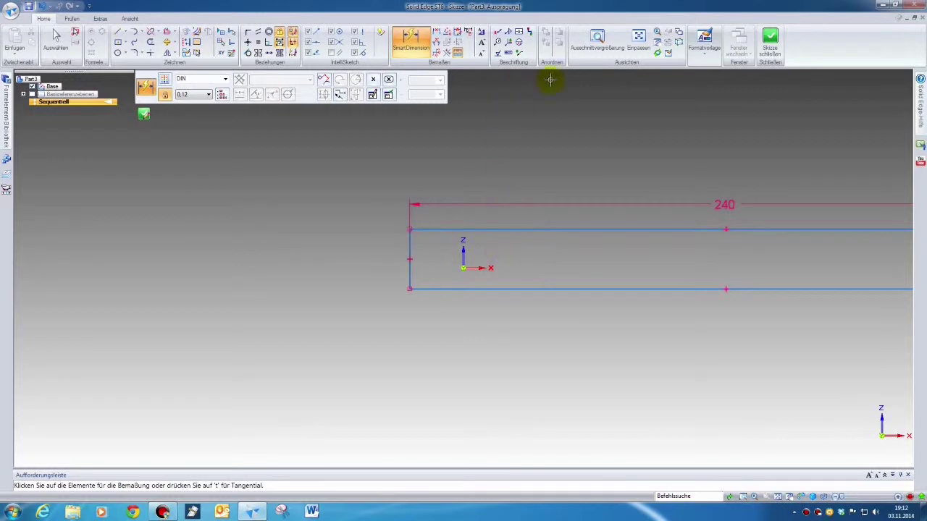
- Dimension the rectangle's left edge and set its height to 60 mm
left_click(638, 40)
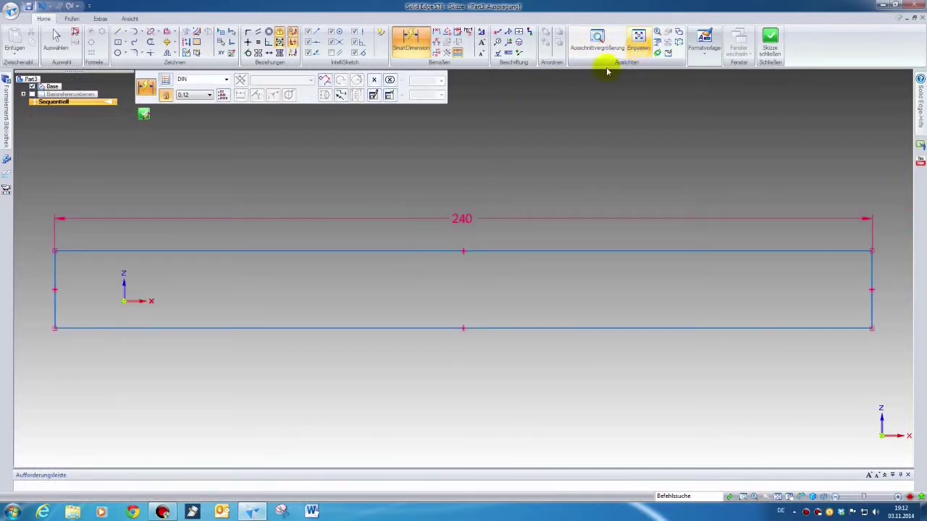
left_click(56, 265)
left_click(41, 265)
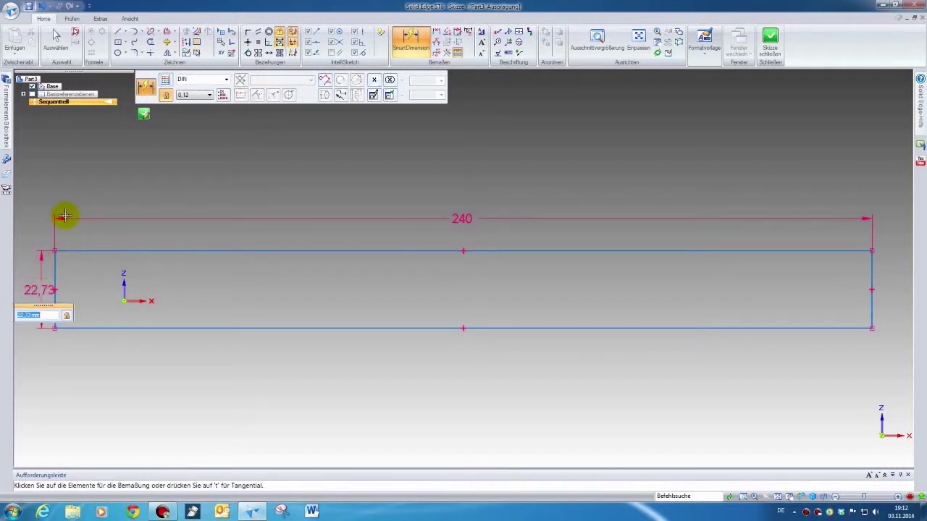
type("60")
key("Return")
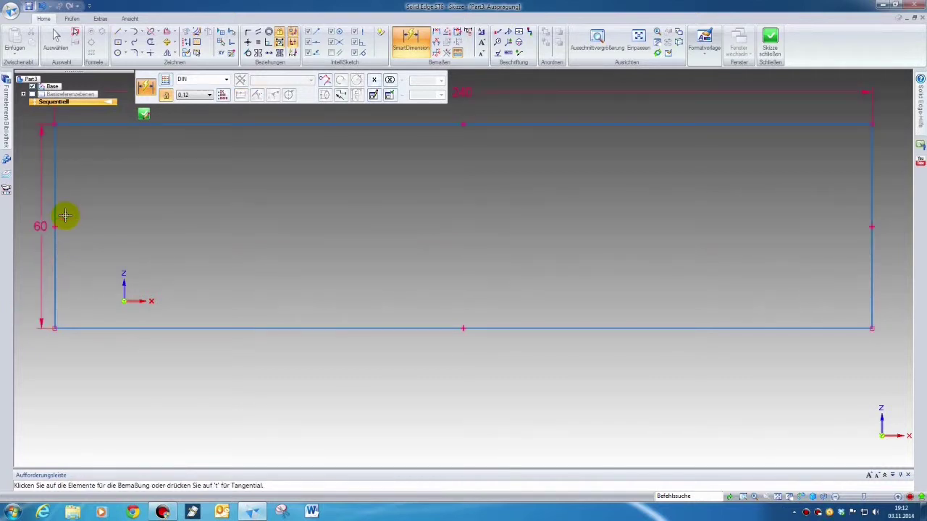
- Close the rectangle sketch and extrude it 10 mm toward the front, then finish the feature
left_click(638, 36)
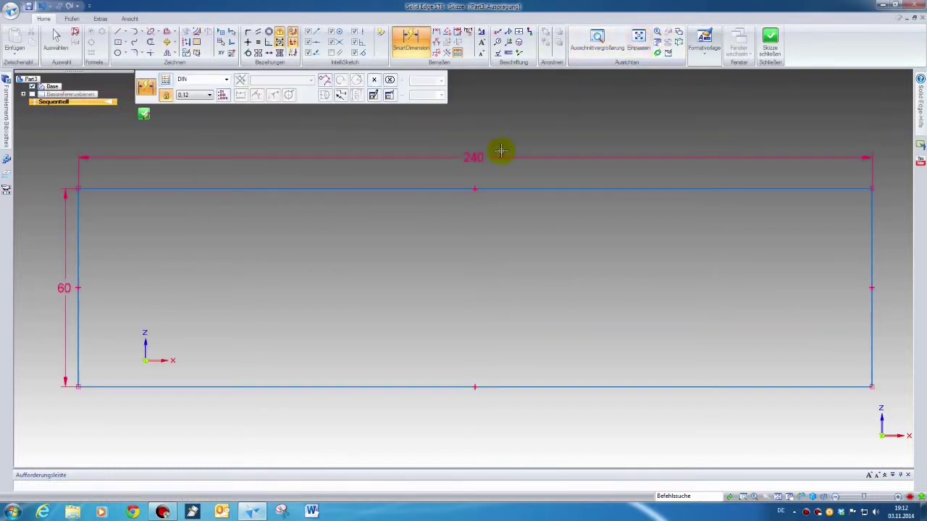
left_click(769, 43)
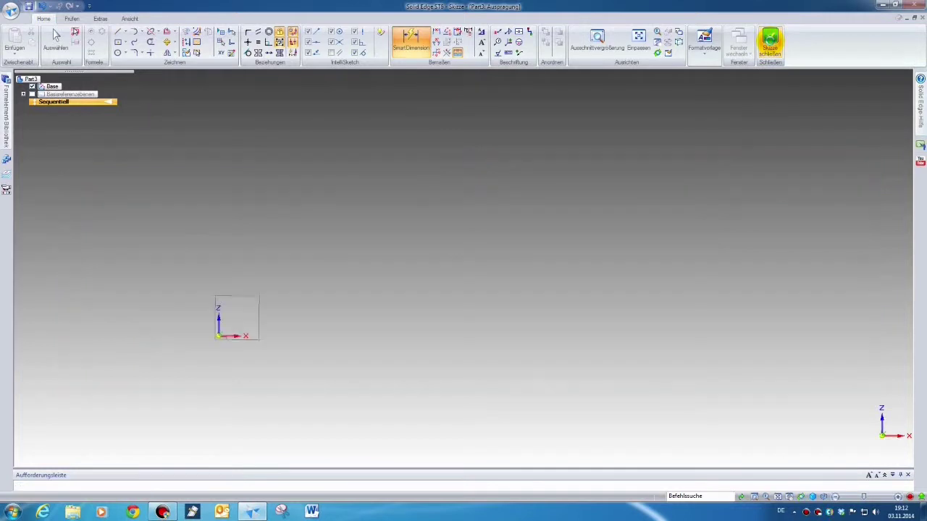
left_click(465, 244)
left_click(451, 253)
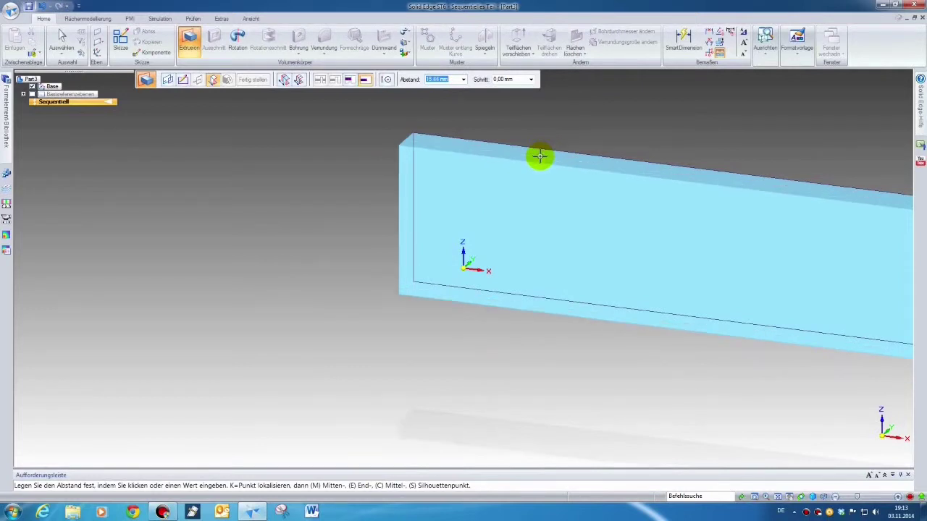
key("Return")
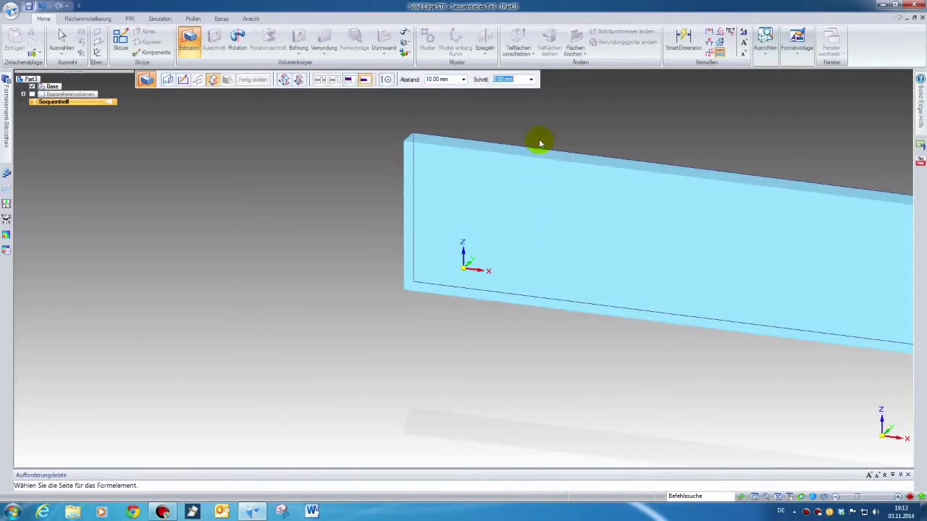
left_click(539, 142)
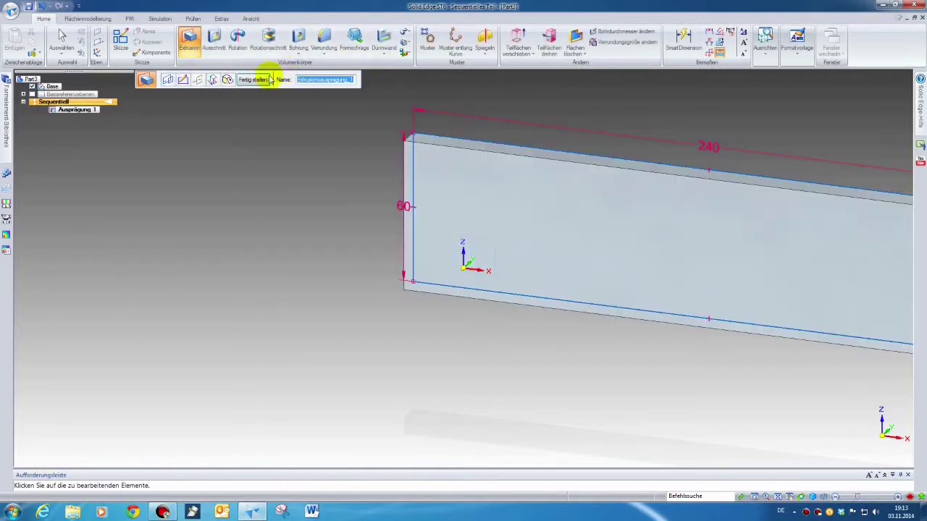
left_click(263, 80)
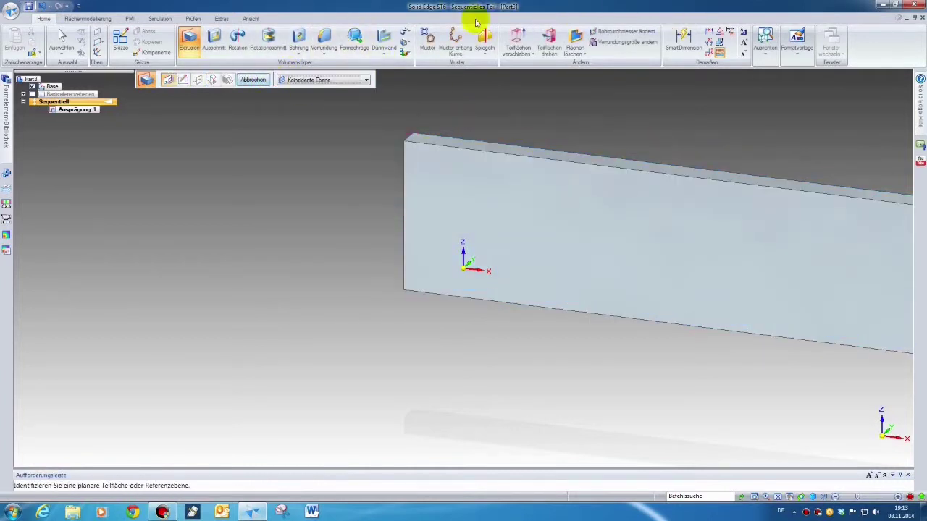
- Start a cutout on the plate's large front face and sketch a rectangle about 18 mm high overlapping its left edge
left_click(250, 18)
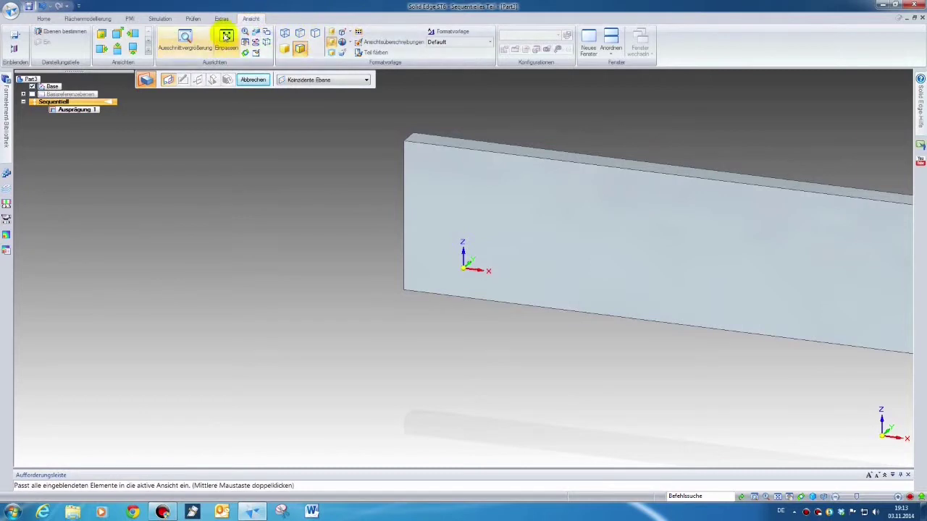
left_click(226, 36)
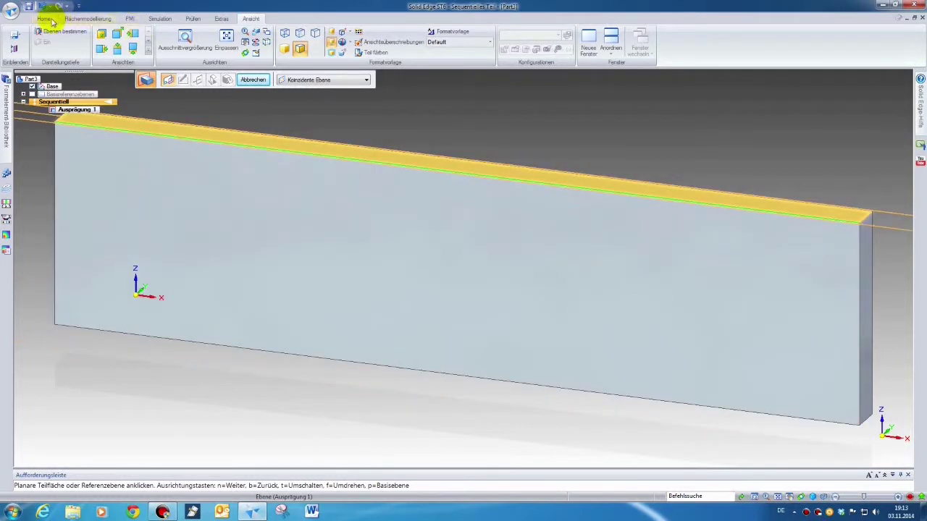
left_click(45, 19)
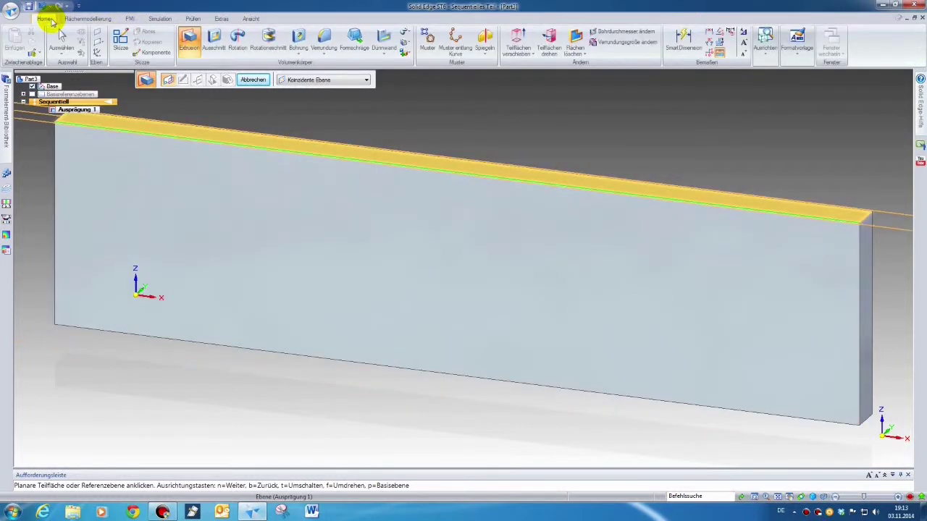
left_click(215, 45)
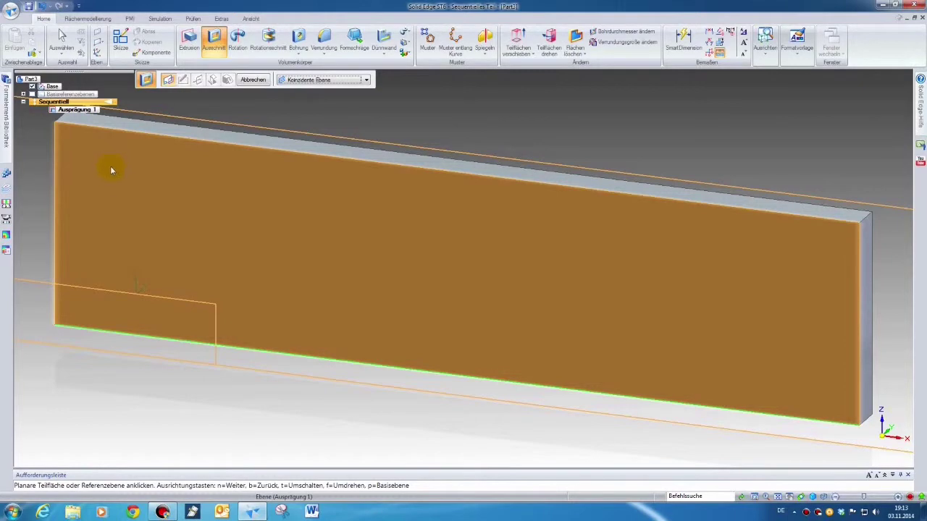
left_click(92, 167)
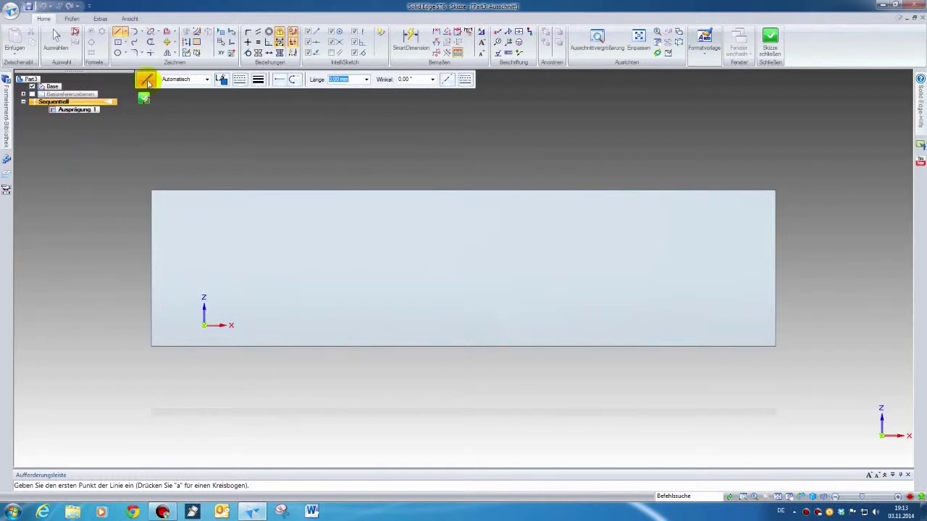
left_click(118, 43)
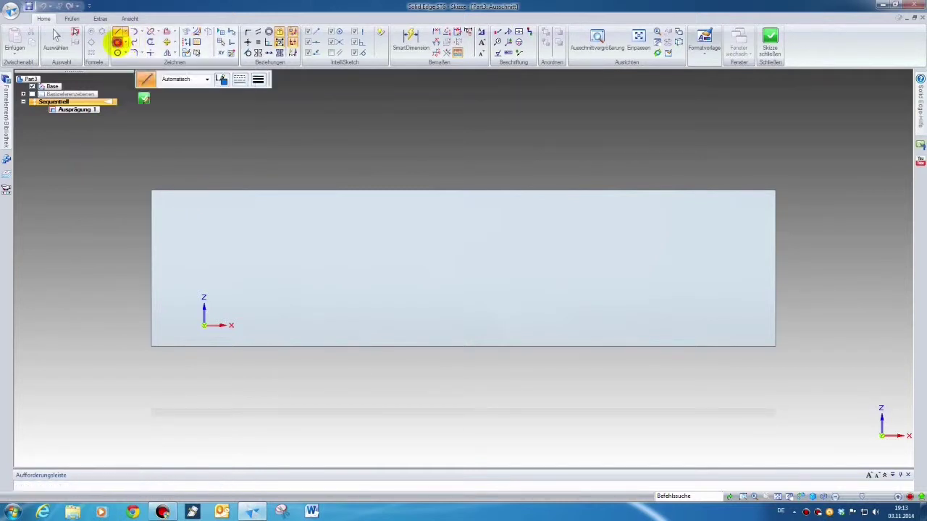
left_click(137, 233)
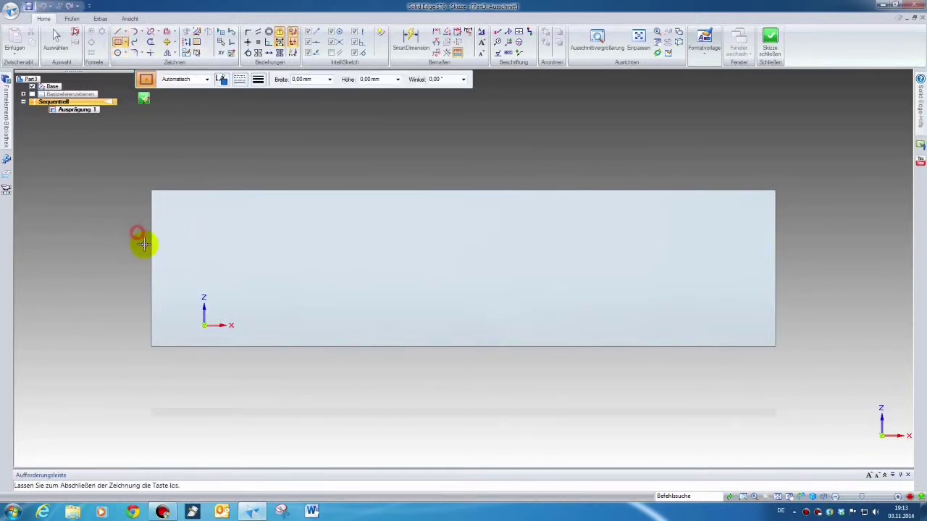
left_click(175, 278)
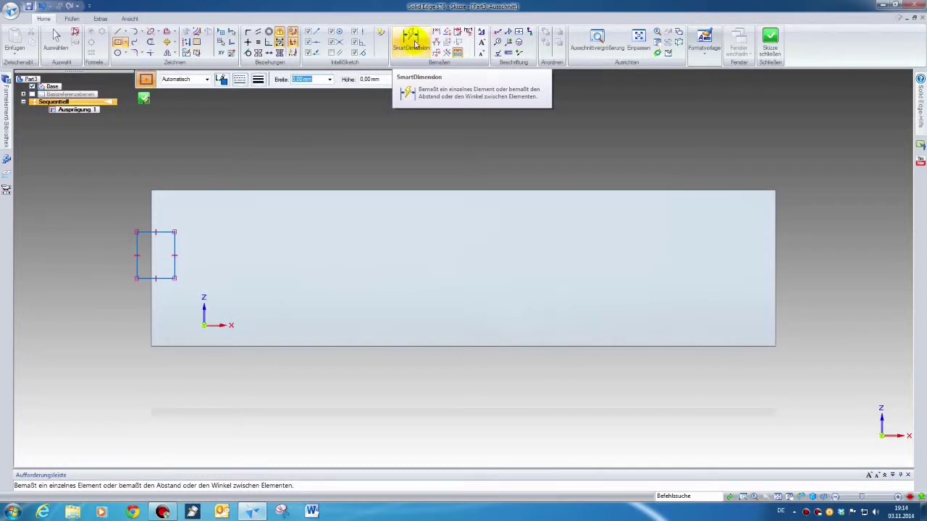
- Connect the left side of the small rectangle to the plate's left edge with a Connect relationship
left_click(142, 53)
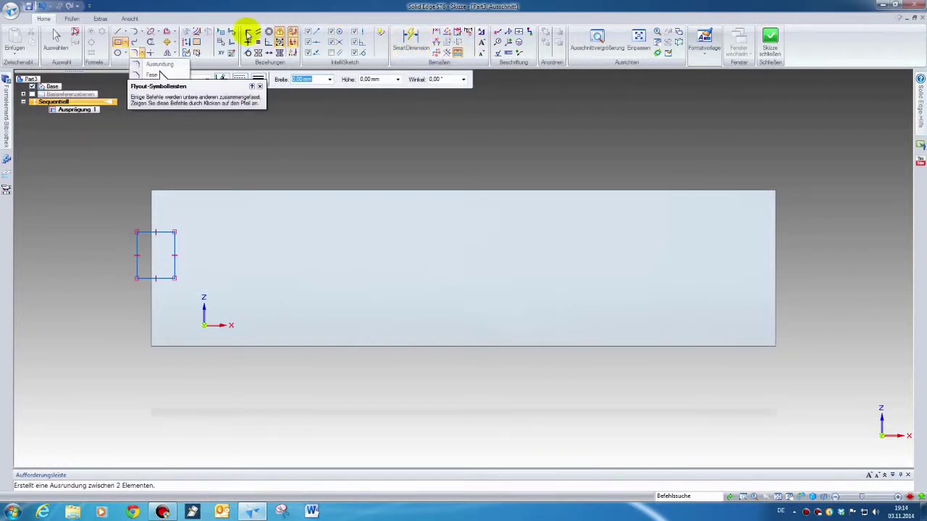
left_click(247, 34)
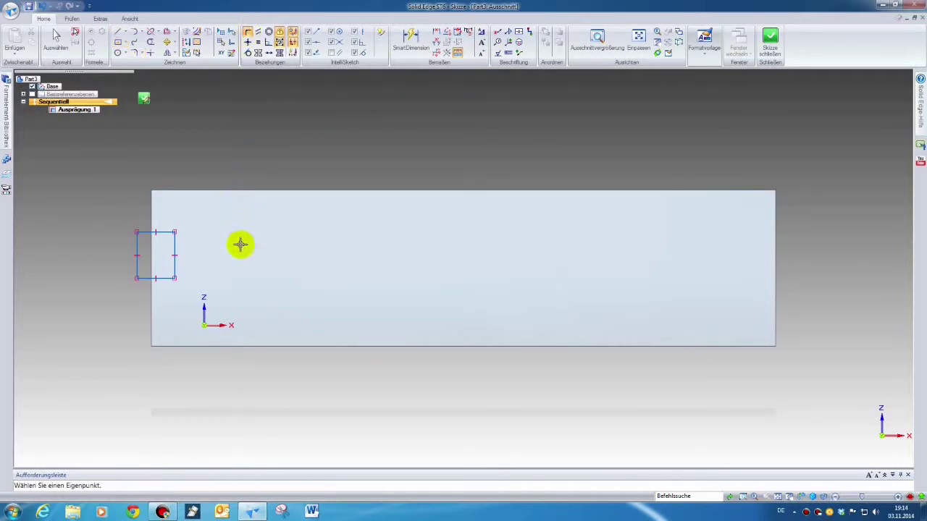
left_click(136, 254)
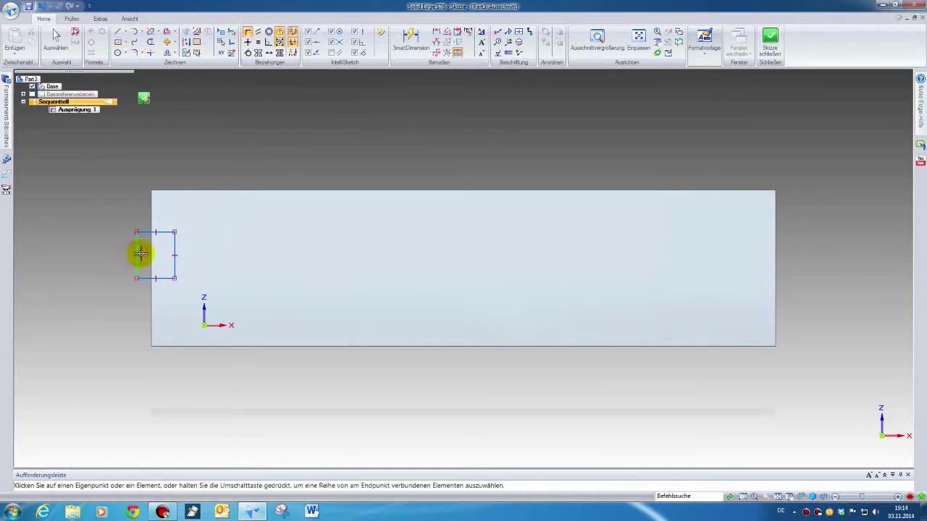
left_click(150, 253)
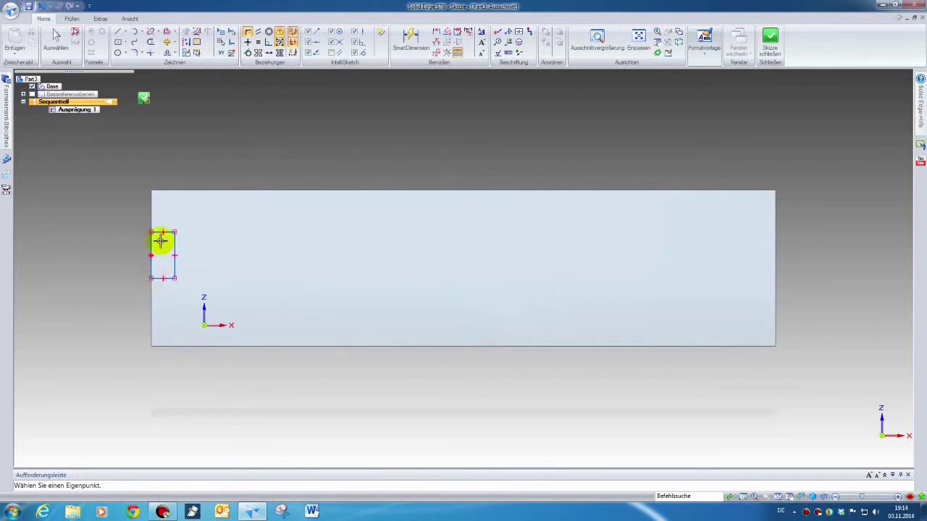
- Dimension the right side of the small rectangle and set its height to 20 mm
left_click(409, 36)
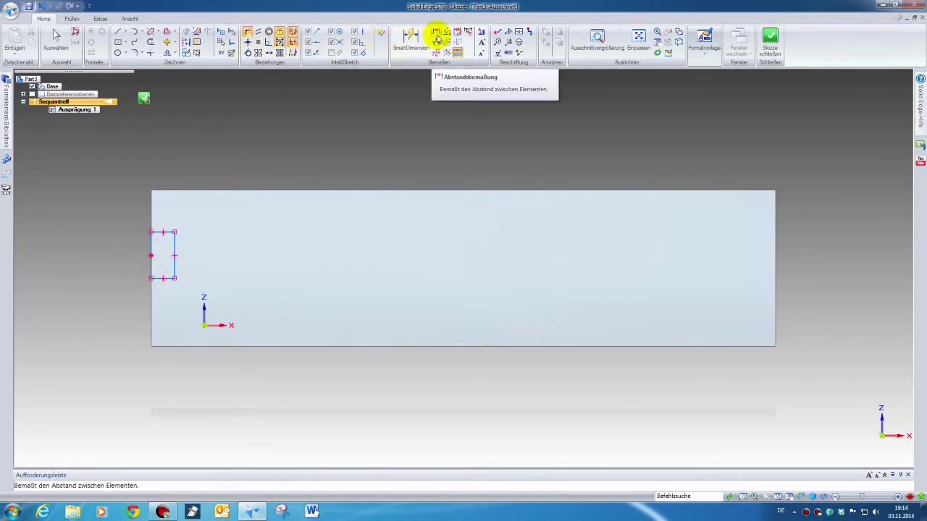
left_click(417, 42)
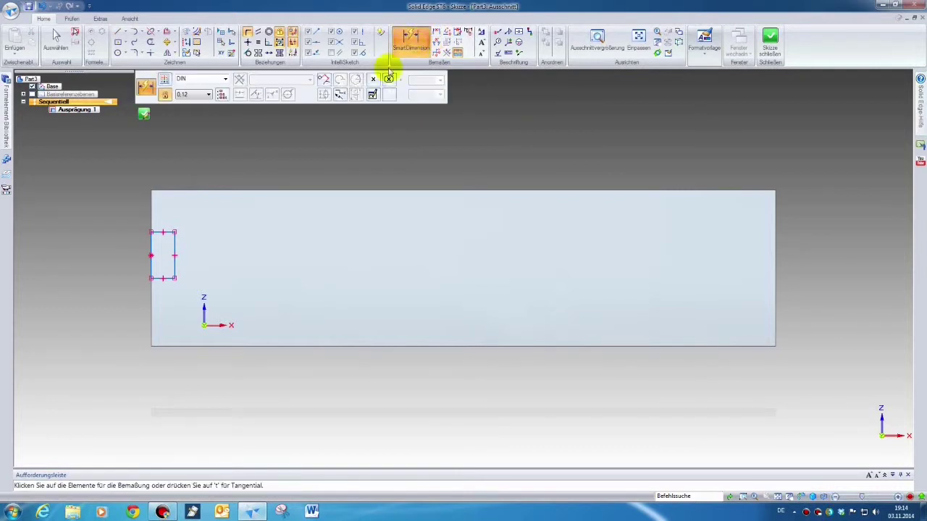
left_click(173, 257)
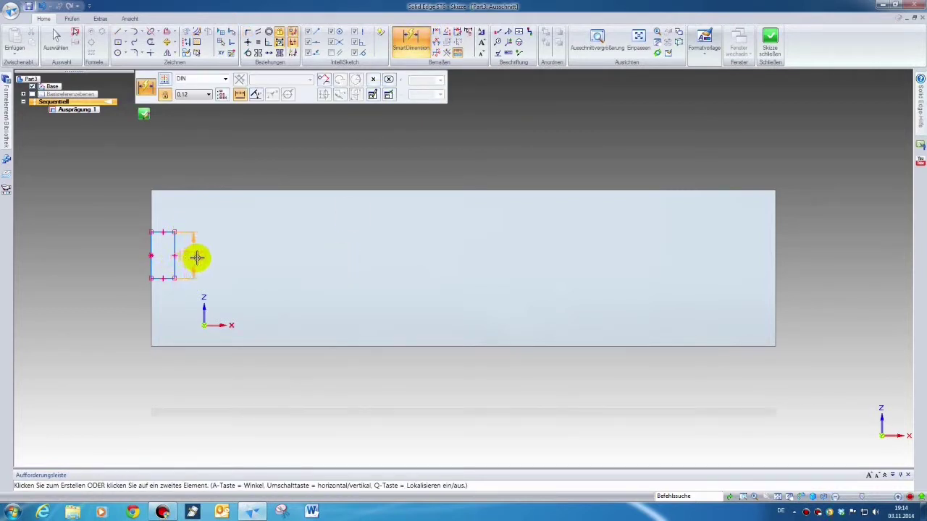
left_click(196, 257)
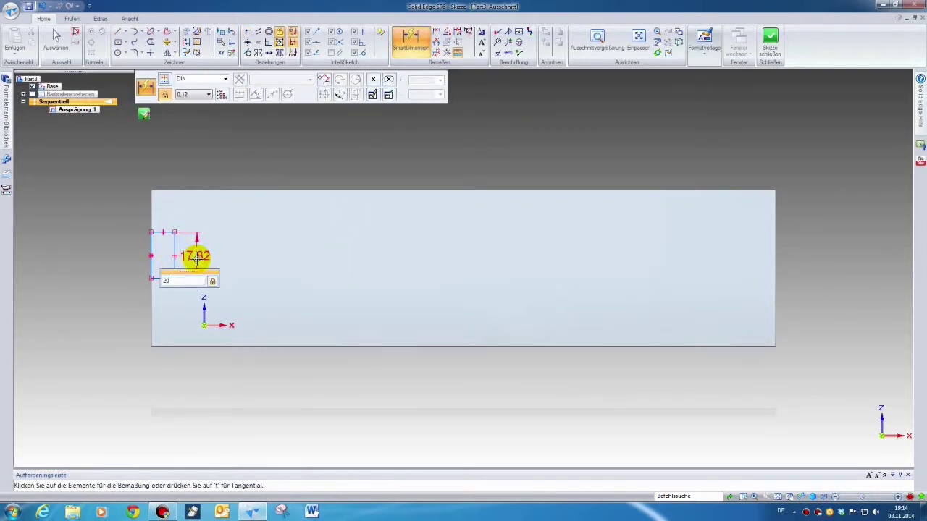
key("Return")
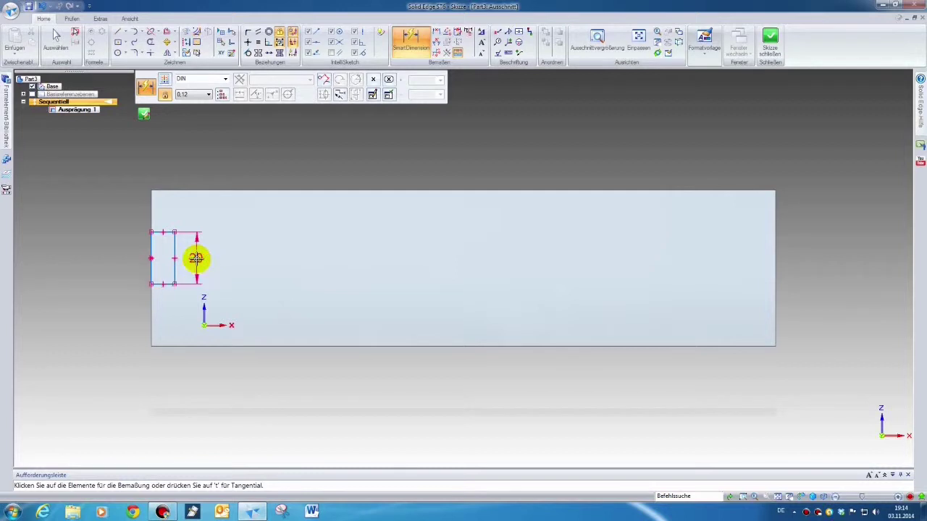
- Dimension the upper side of the small rectangle and set its width to 10 mm
left_click(165, 233)
left_click(166, 219)
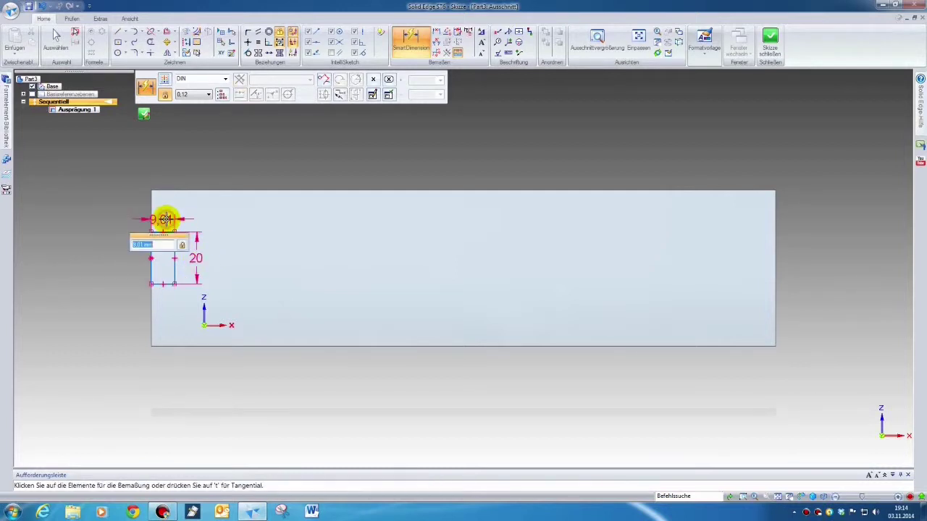
type("10")
key("Return")
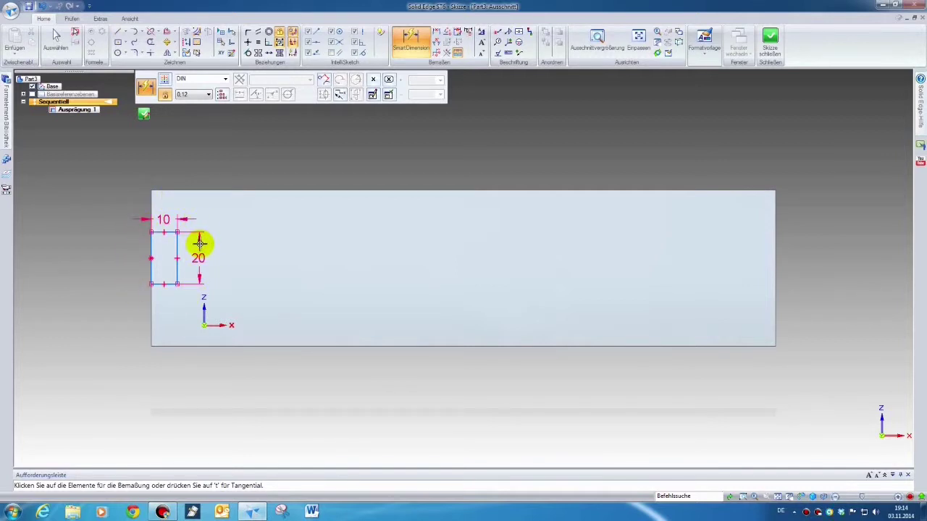
- Add a vertical distance dimension from the plate's bottom edge to the small rectangle's lower side and set it to 20 mm
left_click(437, 34)
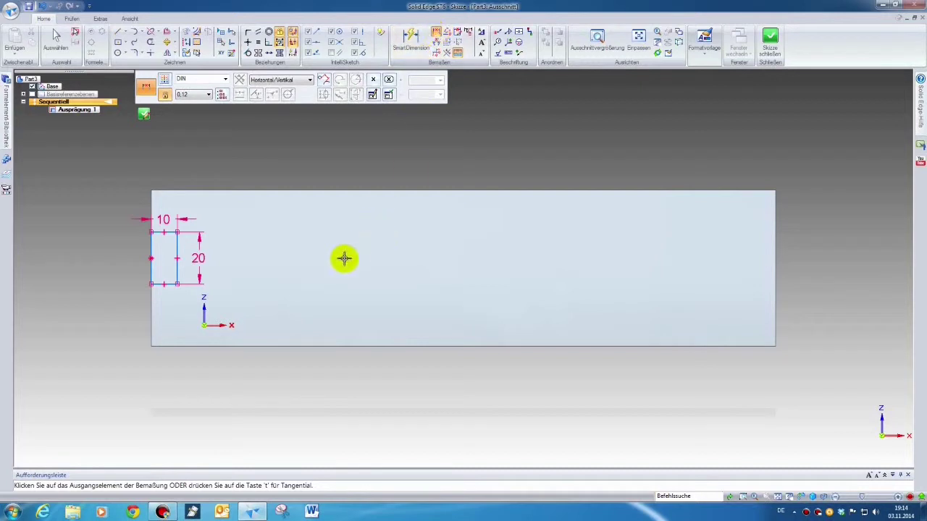
left_click(153, 347)
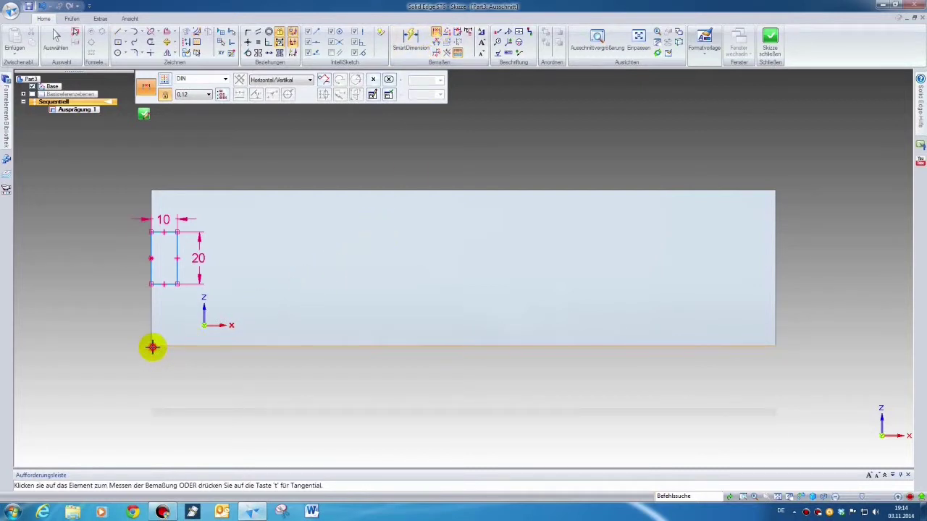
left_click(165, 285)
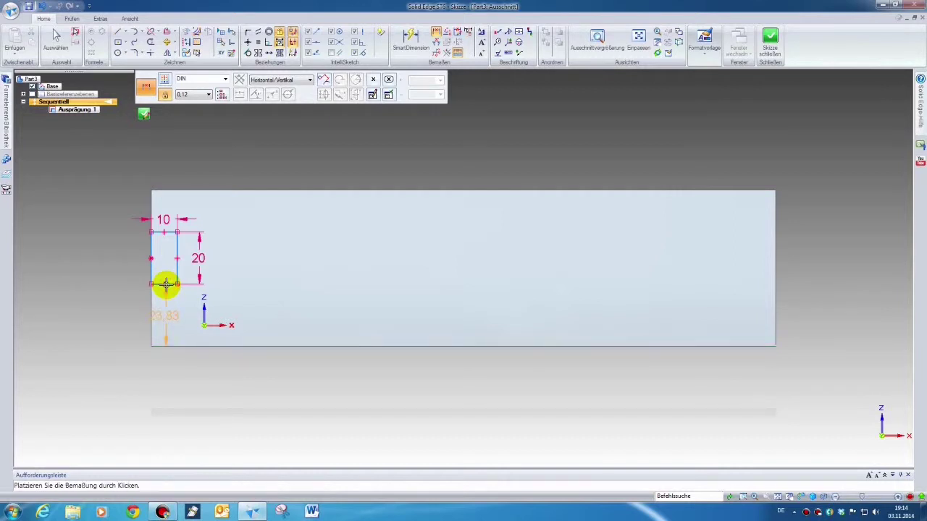
left_click(107, 289)
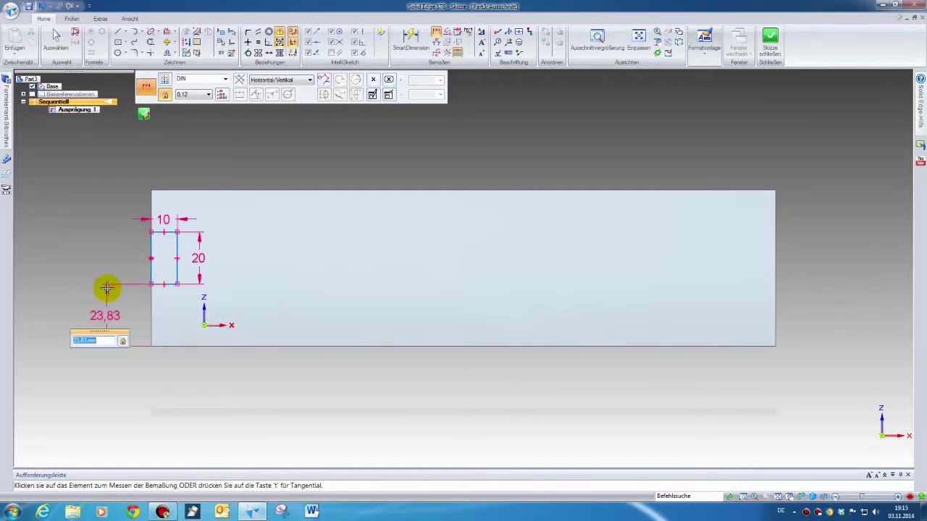
type("20.00 mm")
key("Return")
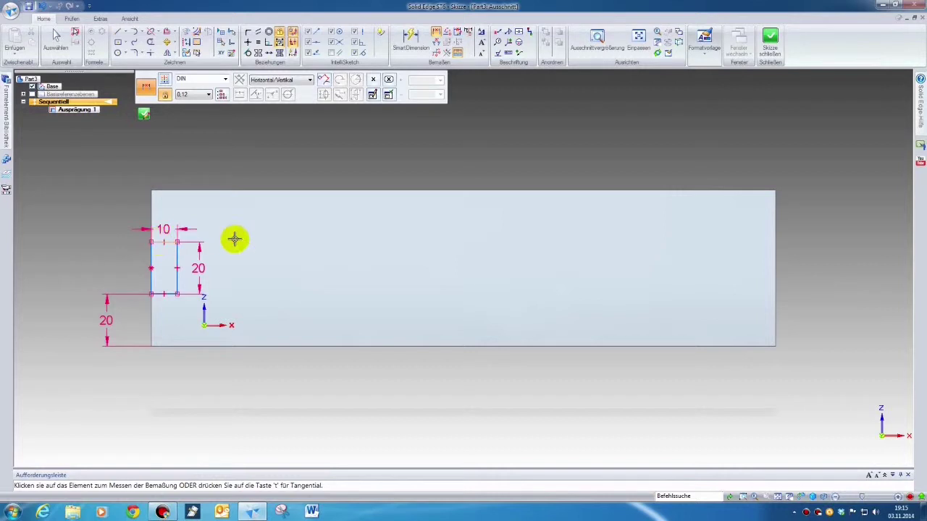
- Close the notch sketch, extend the cutout backward through the full plate thickness, and finish the feature
left_click(770, 43)
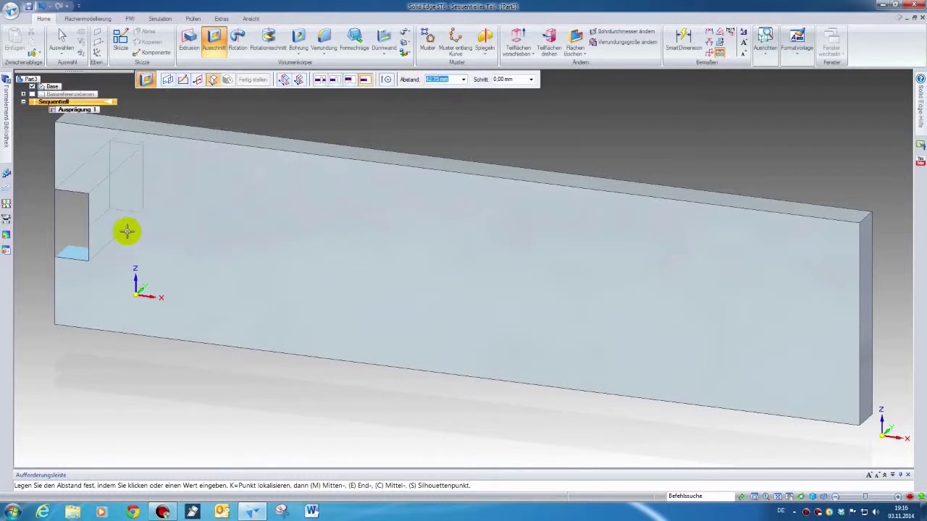
left_click(78, 216)
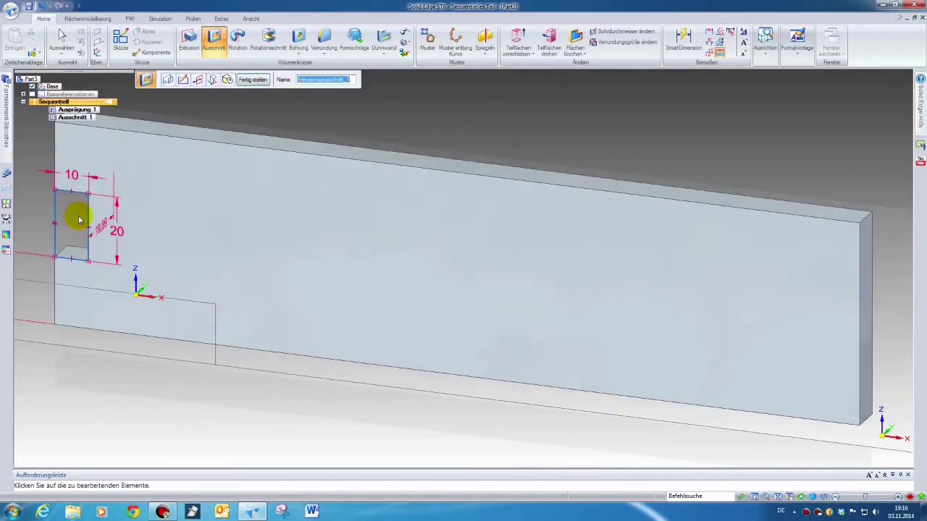
left_click(253, 79)
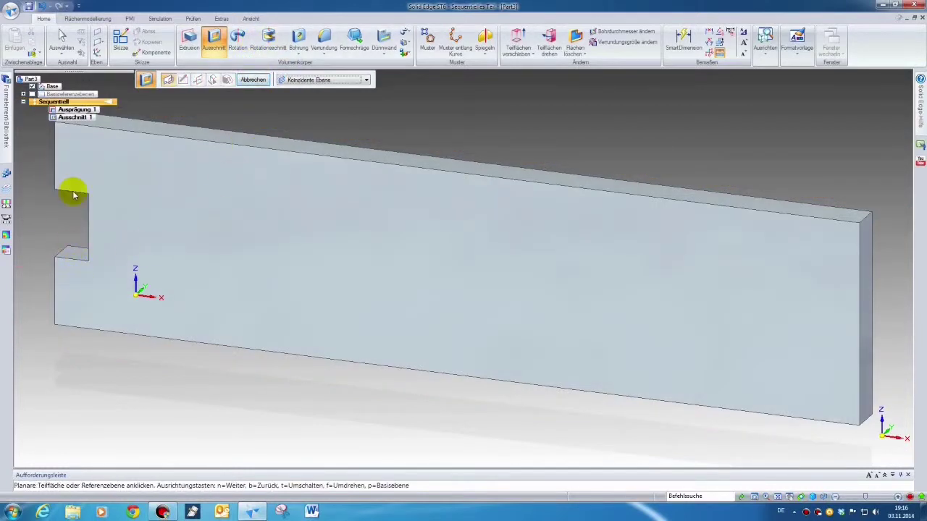